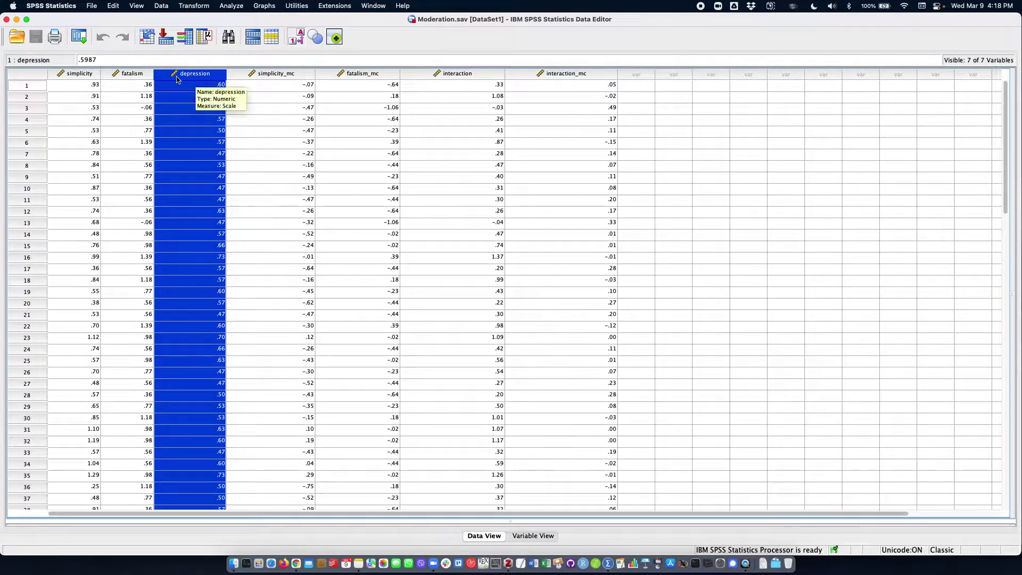
Open the Analyze > Regression menu to reach PROCESS v4.0 by Andrew F. Hayes.
scroll(179, 80, "right", 1)
scroll(139, 80, "left", 1)
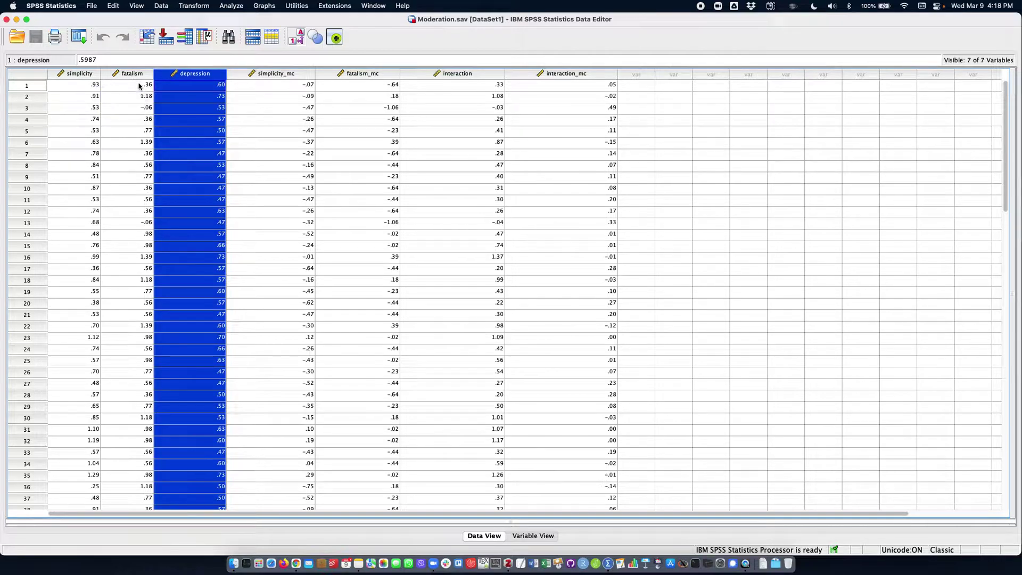
left_click(242, 8)
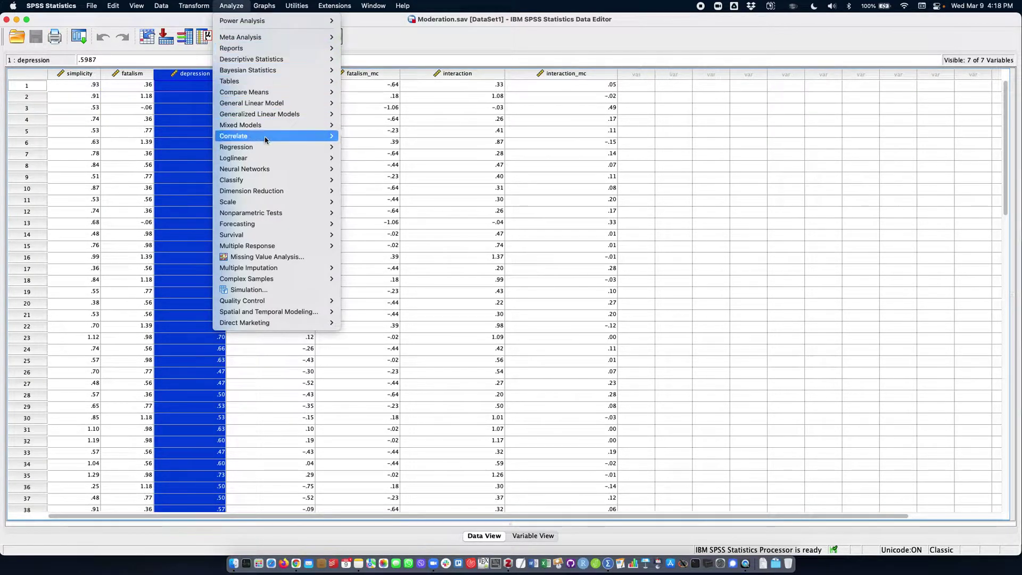
mouse_move(256, 151)
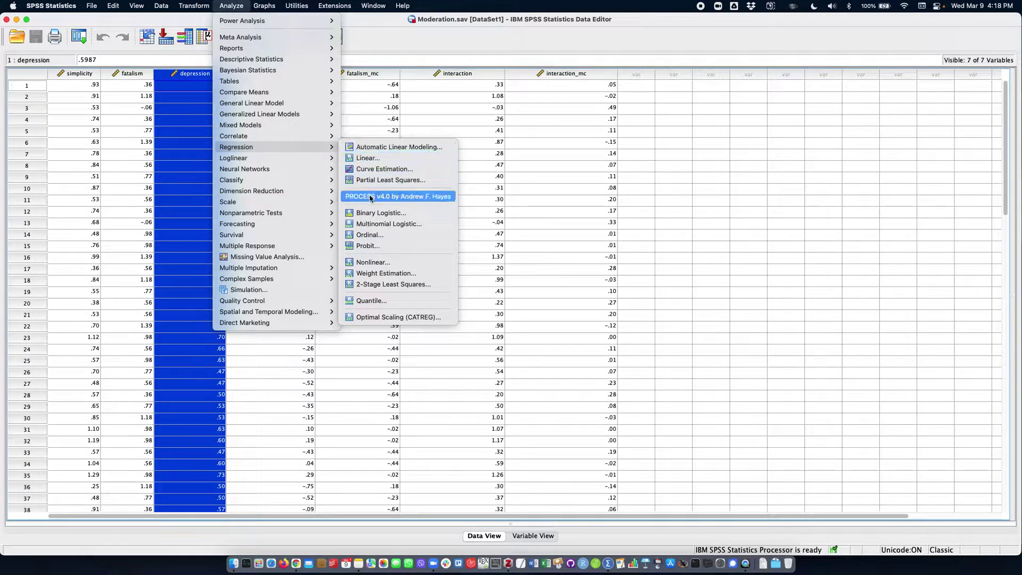
Launch PROCESS v4.0 and assign depression as the Y variable.
left_click(410, 200)
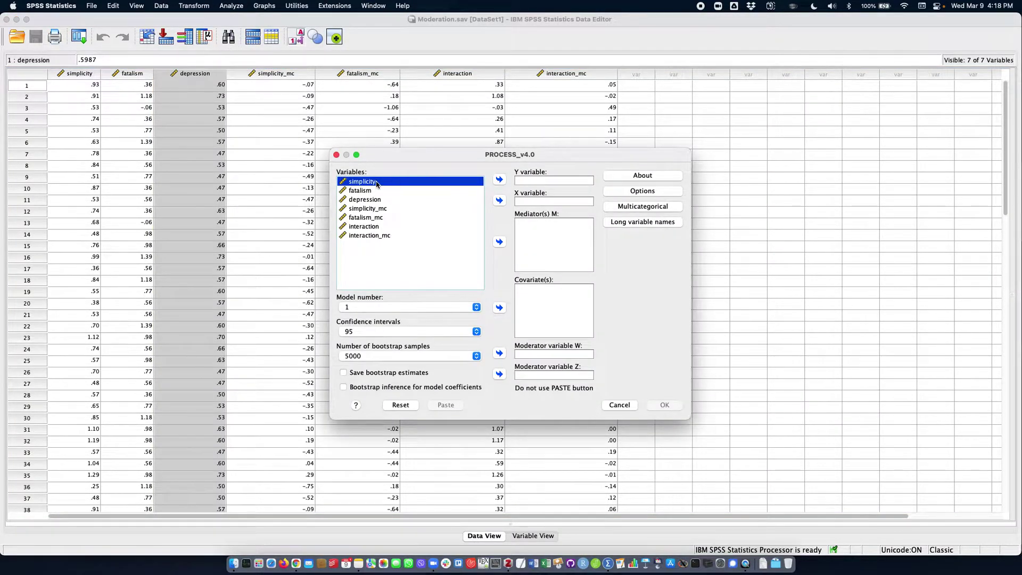
left_click_drag(366, 203, 526, 182)
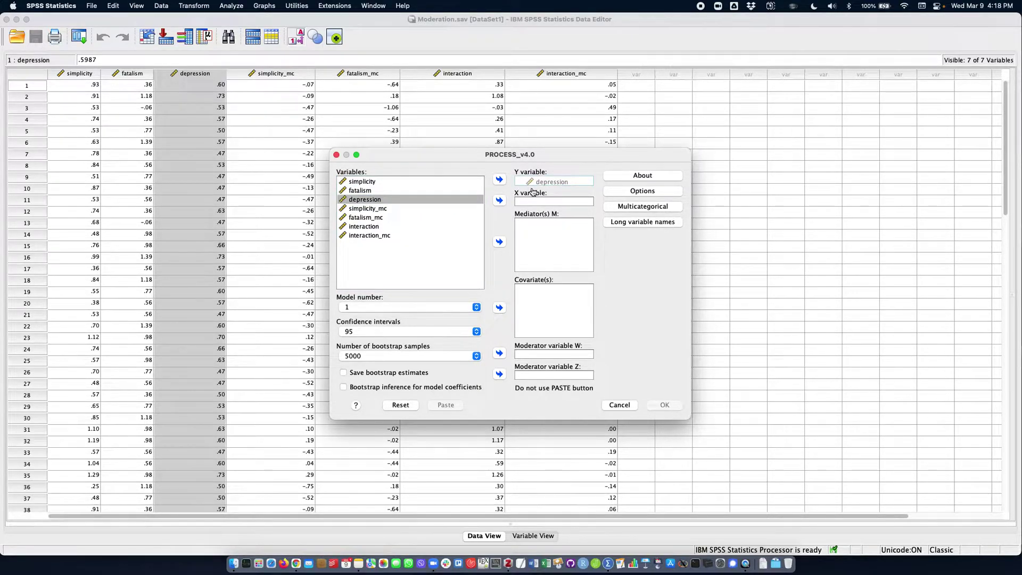
left_click(365, 191)
left_click(380, 201)
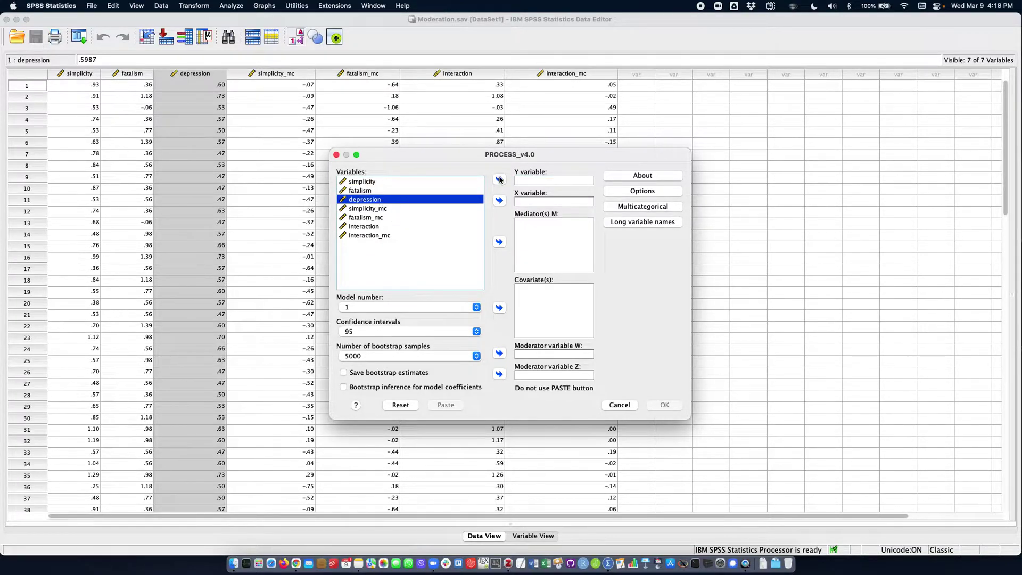
left_click(499, 180)
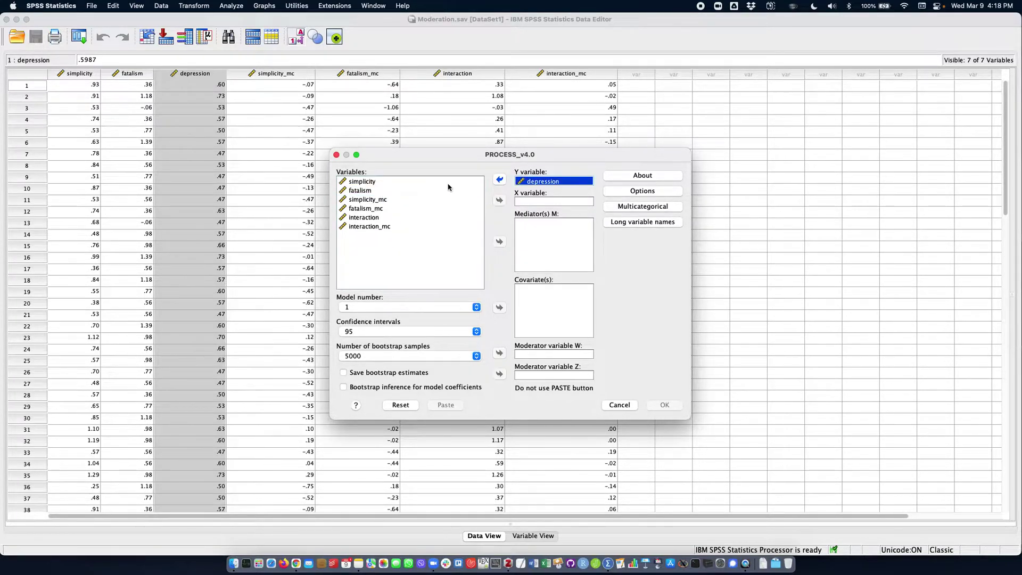
Assign simplicity as the X variable and fatalism as moderator W, keeping model 1.
left_click(361, 182)
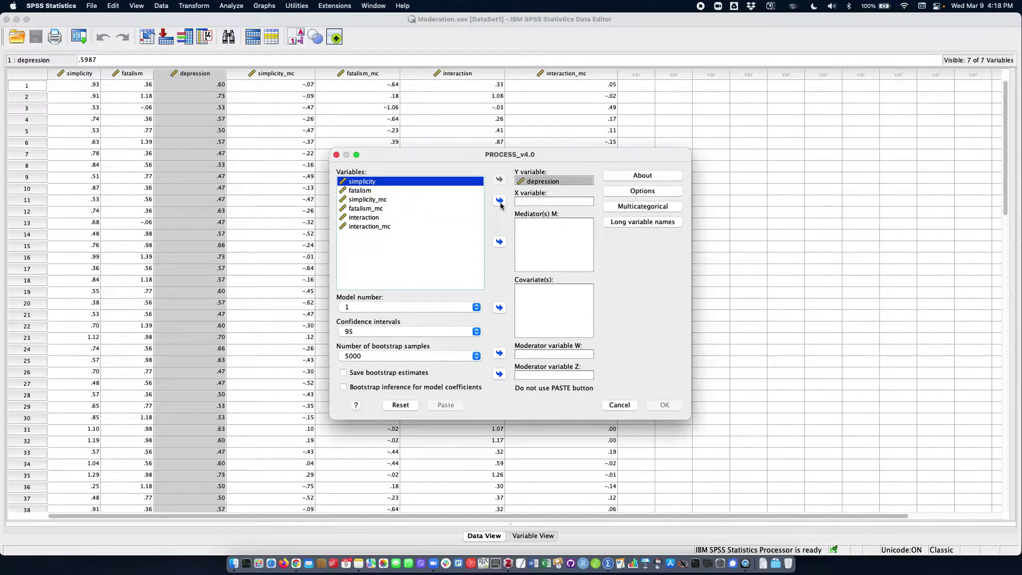
left_click(499, 201)
left_click(384, 182)
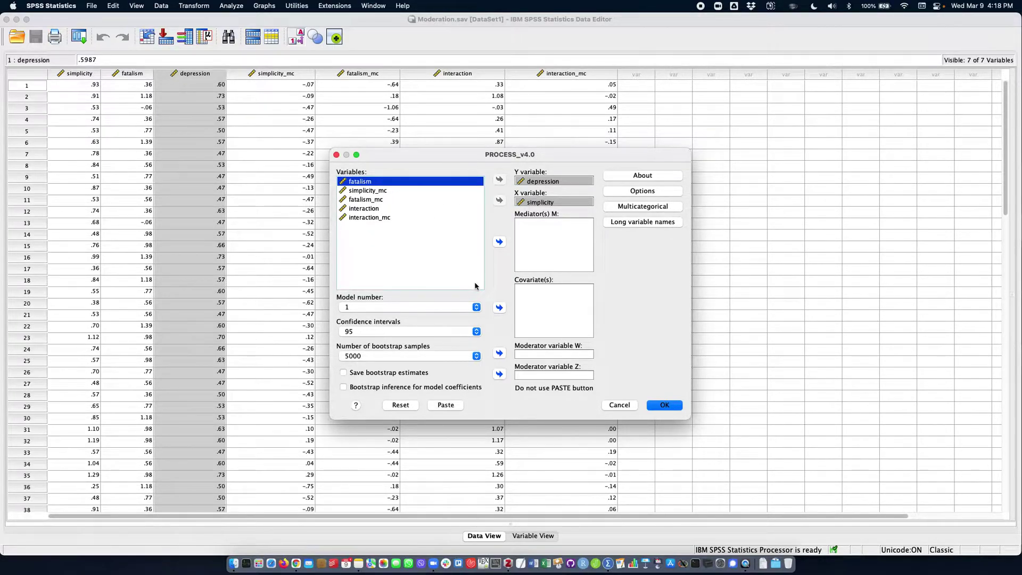
left_click(500, 354)
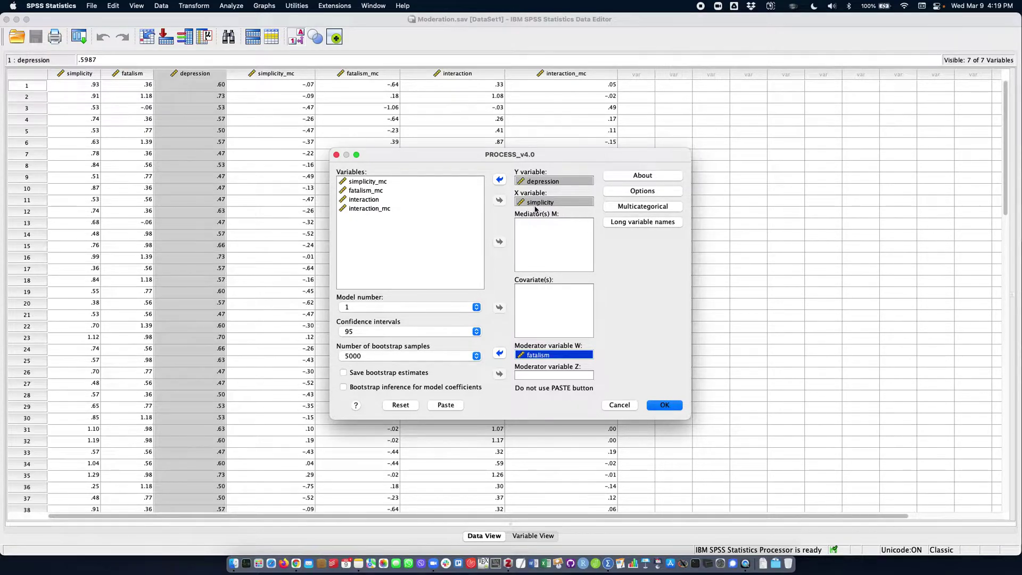
Enable long variable names, accepting the risk warning, and open the PROCESS Options dialog.
left_click(665, 223)
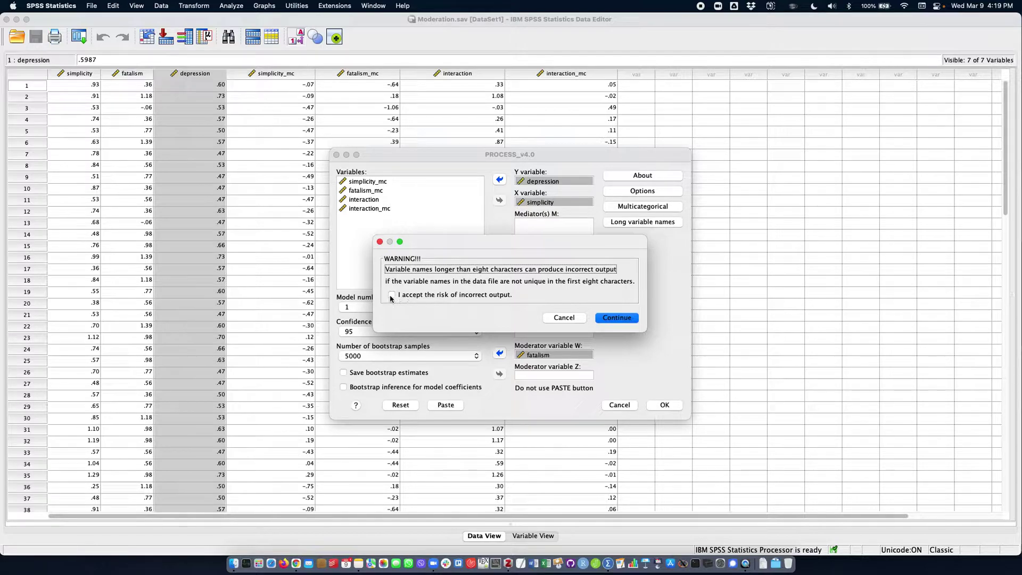
left_click(392, 296)
left_click(617, 319)
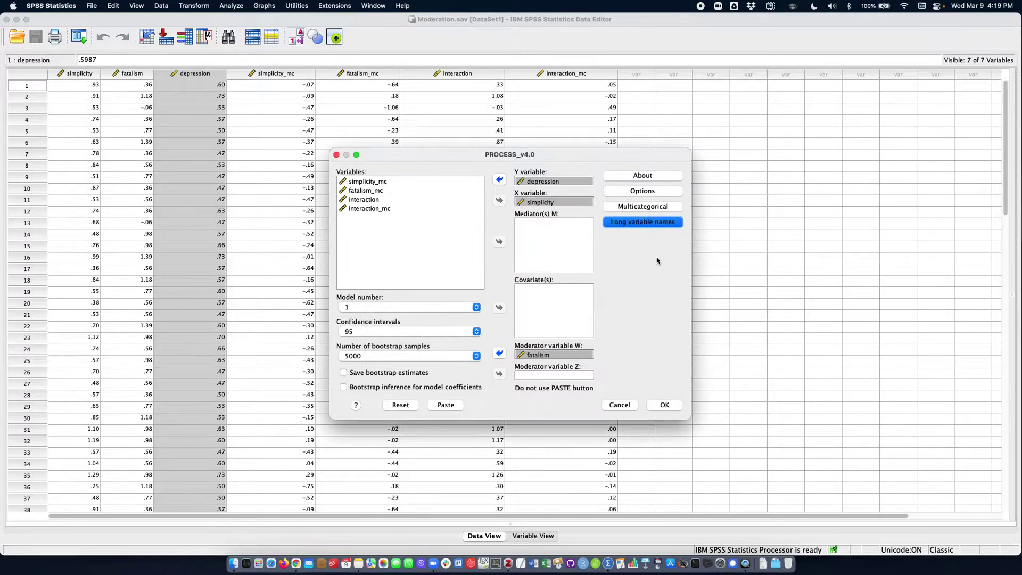
left_click(670, 191)
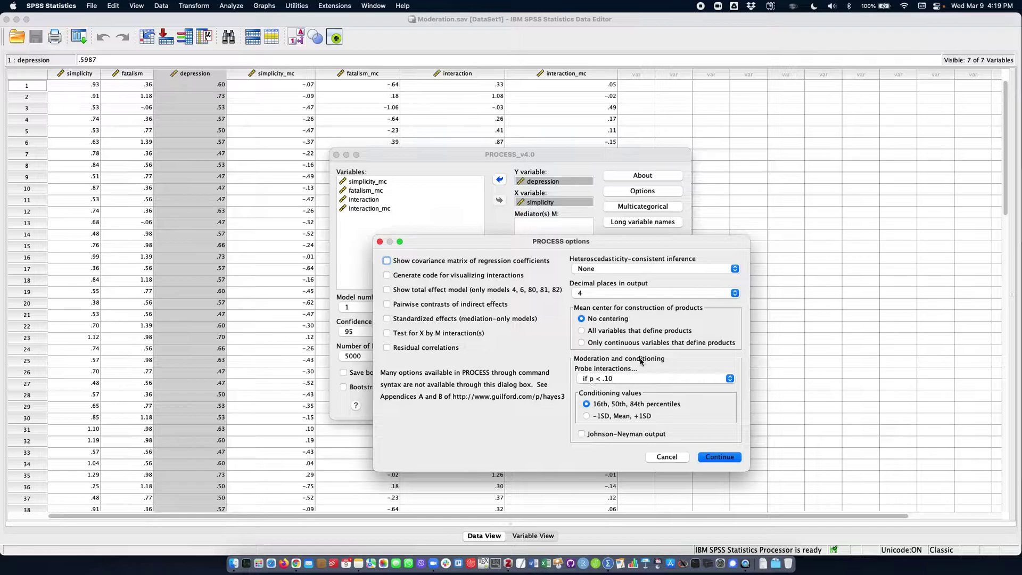
Condition on -1SD, Mean, +1SD with 3 decimal places and interaction visualization code, then confirm.
left_click(587, 416)
left_click(718, 293)
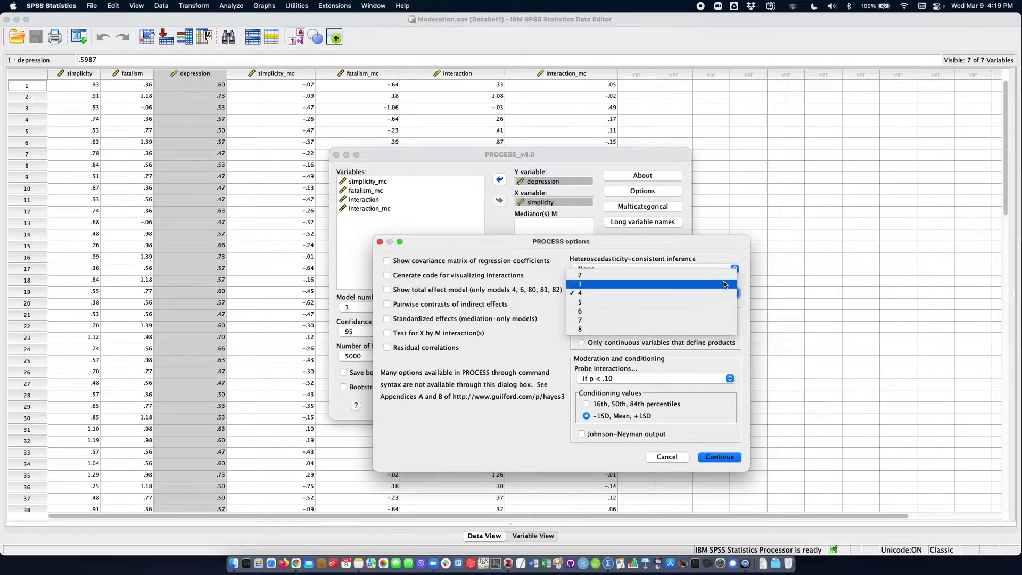
left_click(724, 285)
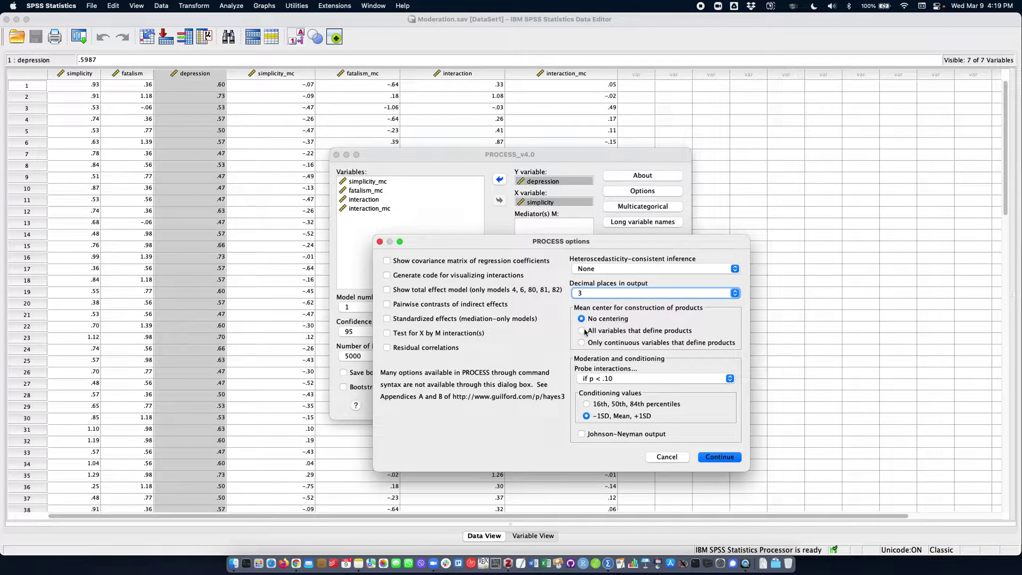
left_click(388, 276)
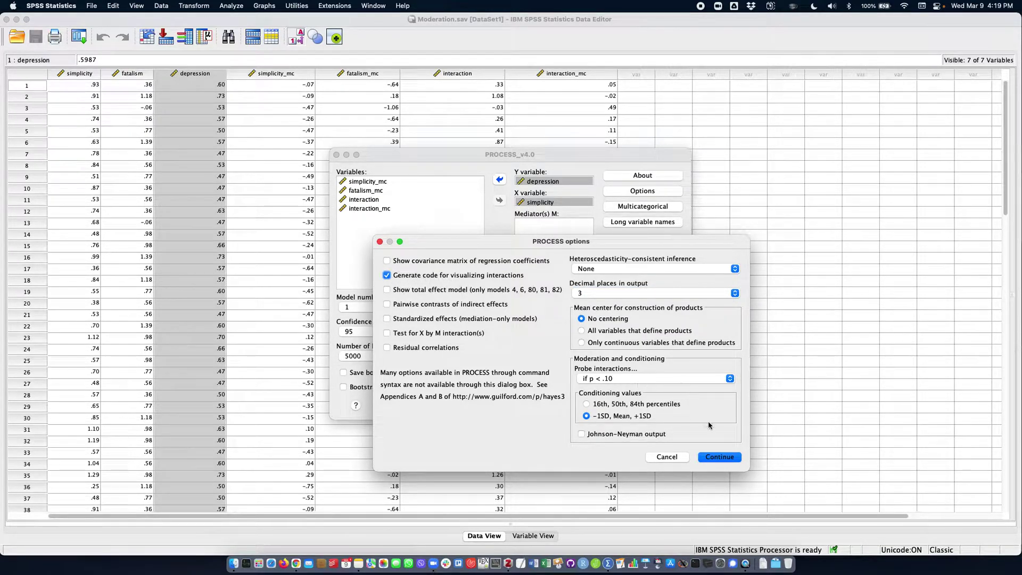
left_click(719, 457)
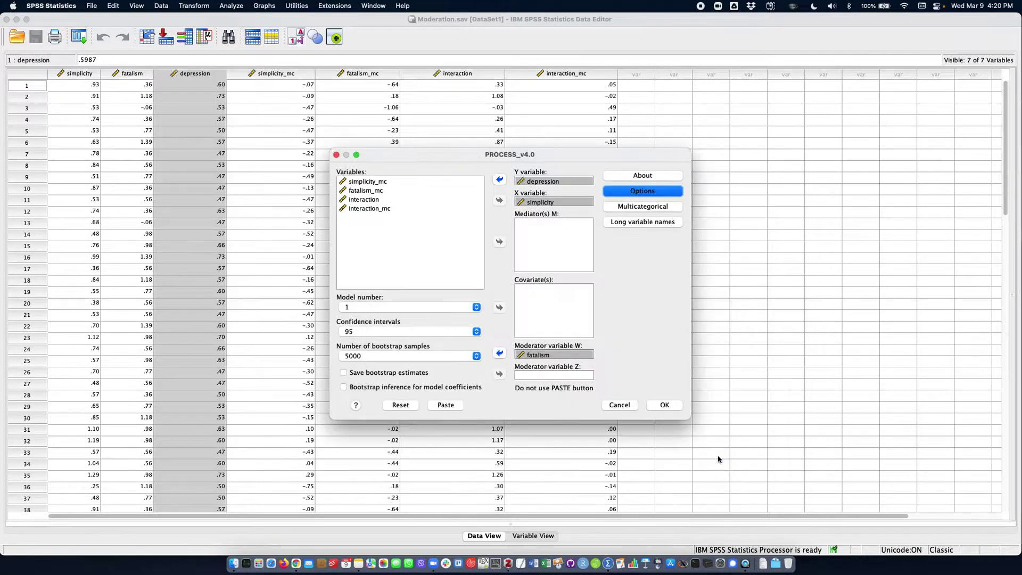
Run the PROCESS model 1 analysis to produce the moderation output.
left_click(664, 405)
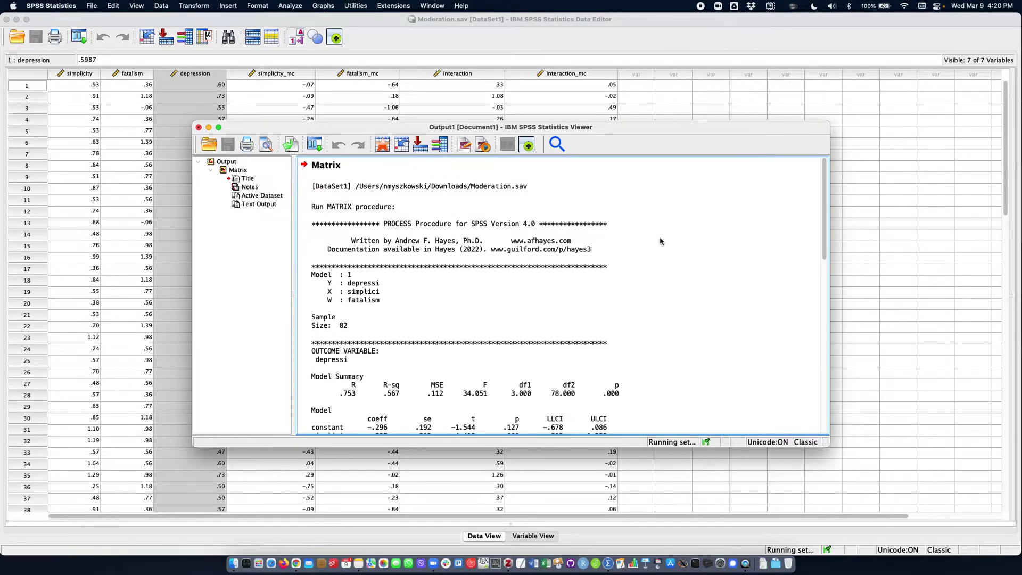
scroll(668, 238, "down", 4)
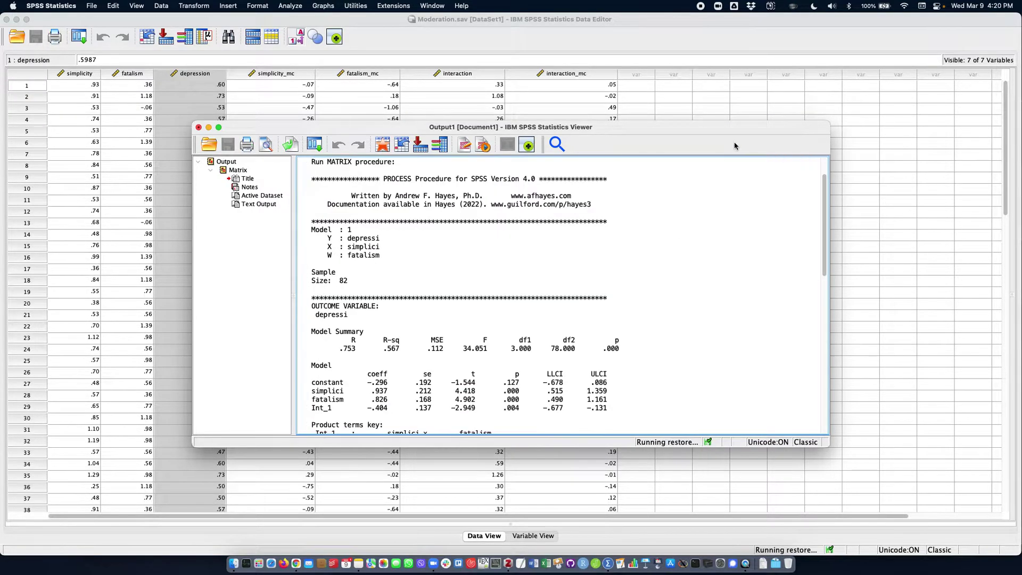
scroll(714, 197, "down", 1)
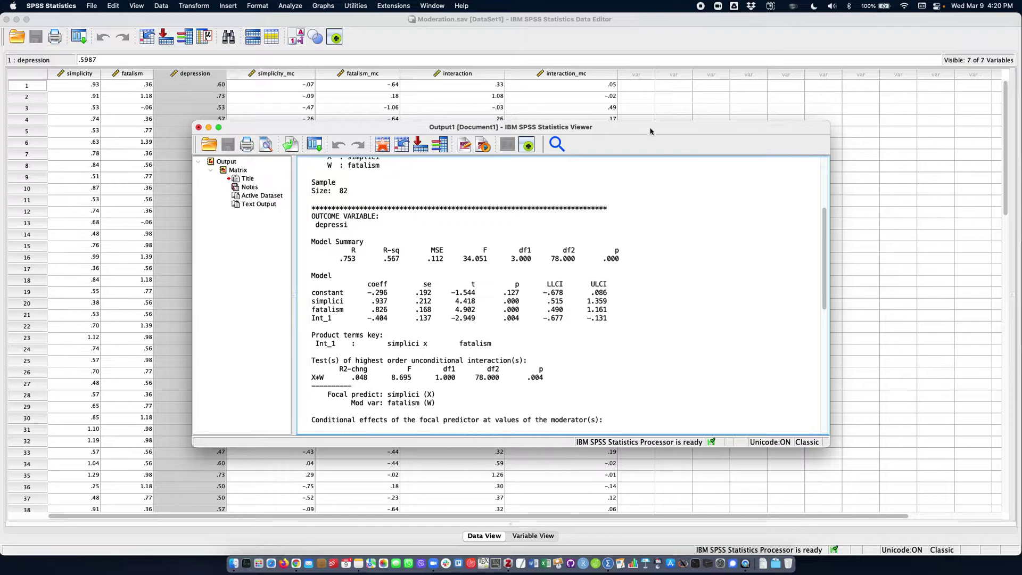
left_click(677, 186)
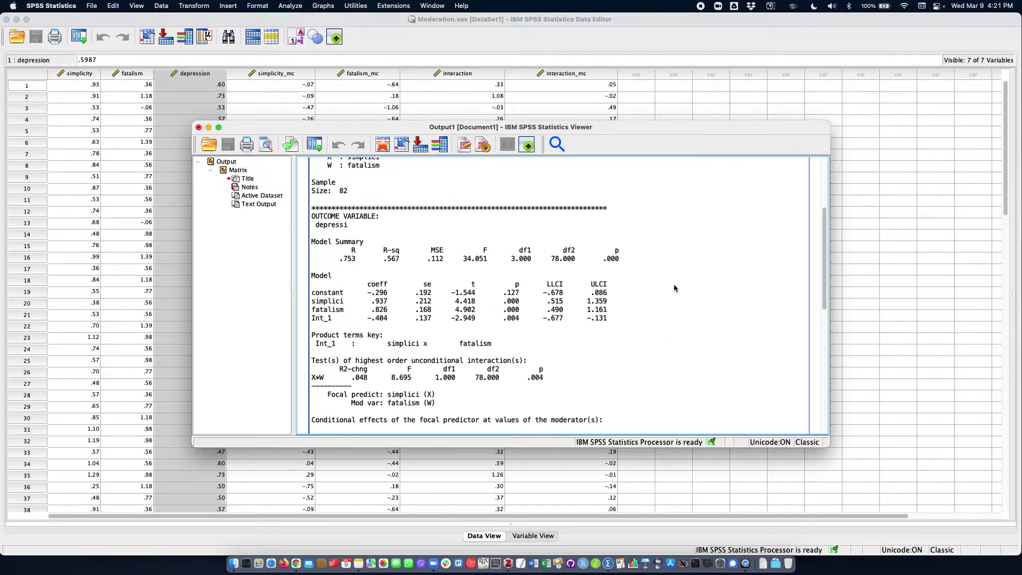
scroll(676, 288, "down", 5)
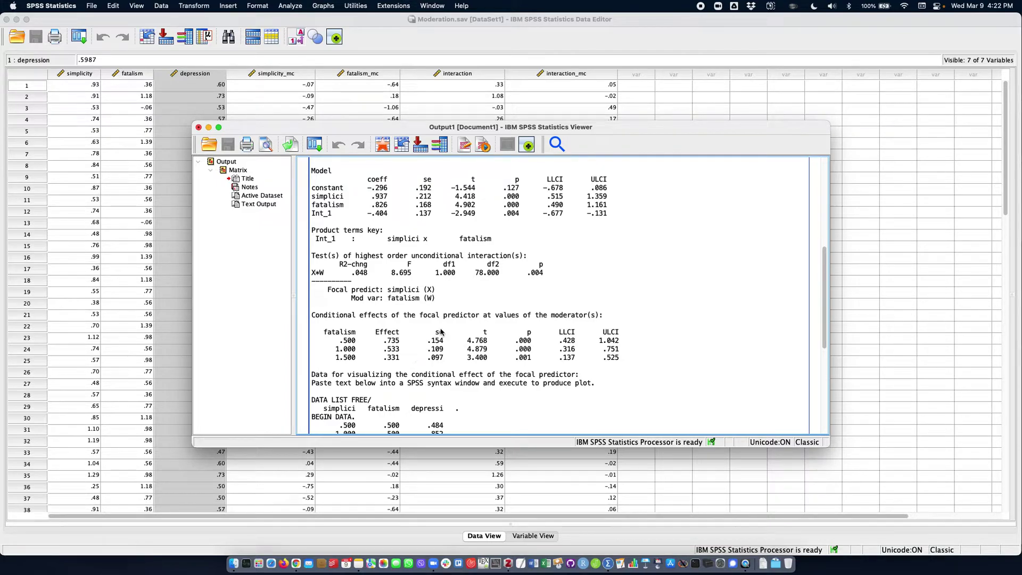
scroll(526, 323, "down", 3)
scroll(526, 323, "down", 5)
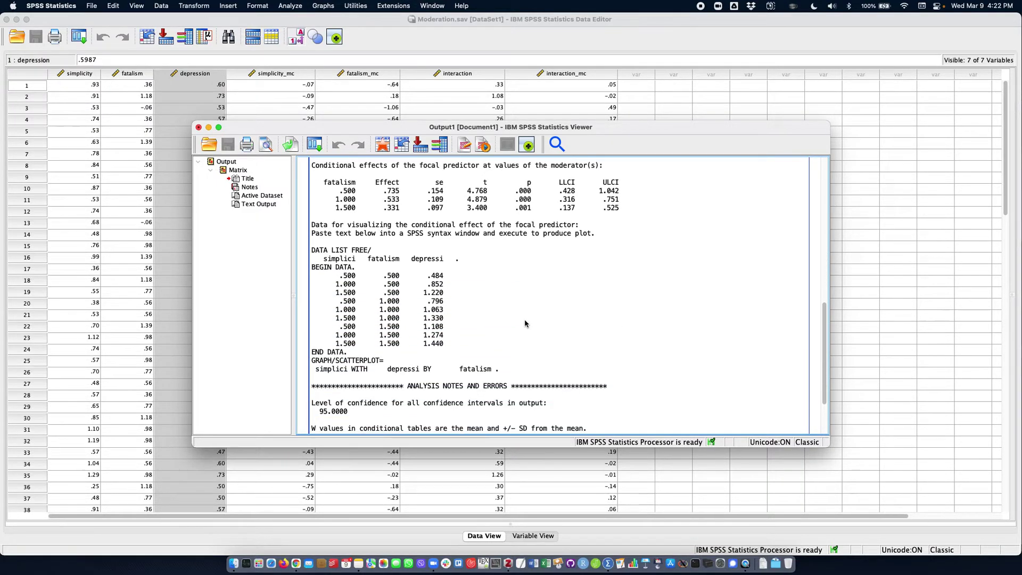
scroll(390, 317, "down", 4)
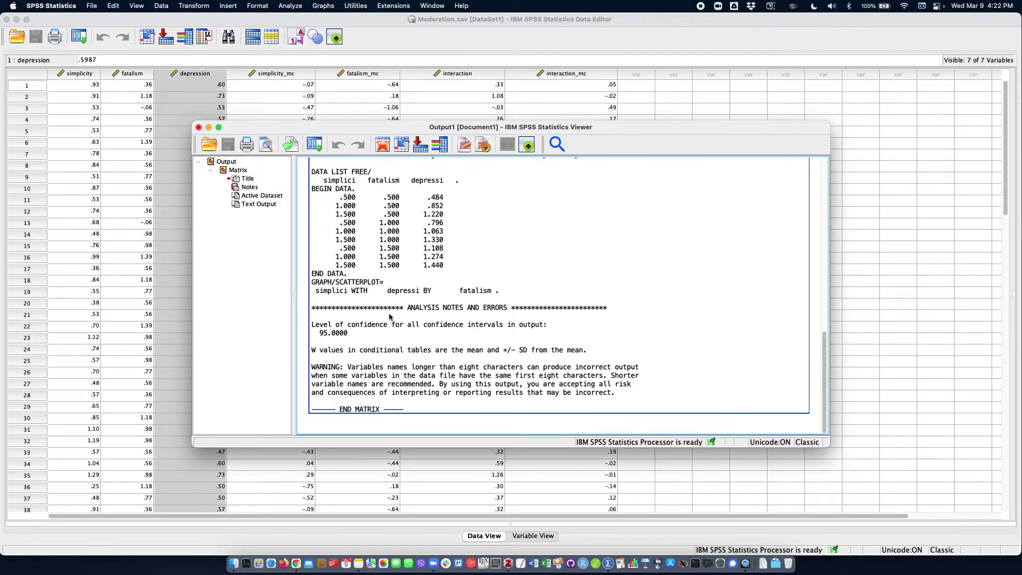
scroll(390, 317, "up", 4)
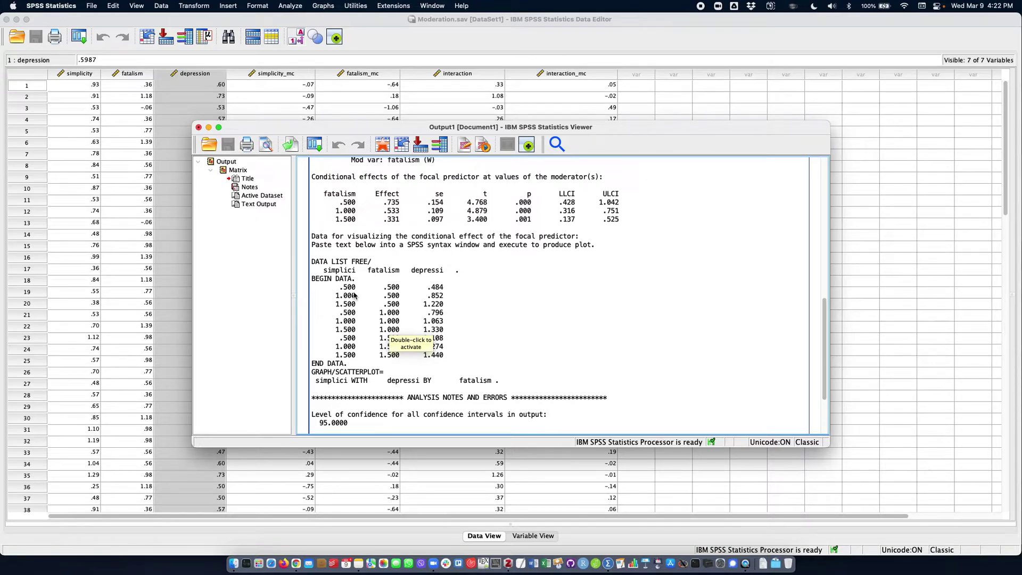
Select the DATA LIST FREE through GRAPH syntax block in the PROCESS output and copy it.
double_click(414, 306)
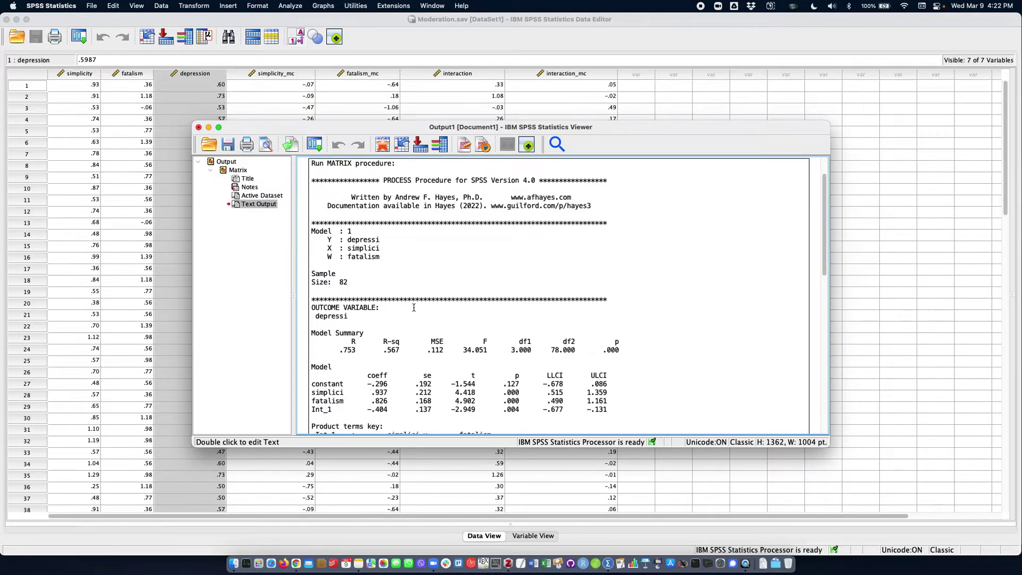
scroll(414, 309, "down", 15)
scroll(413, 308, "up", 3)
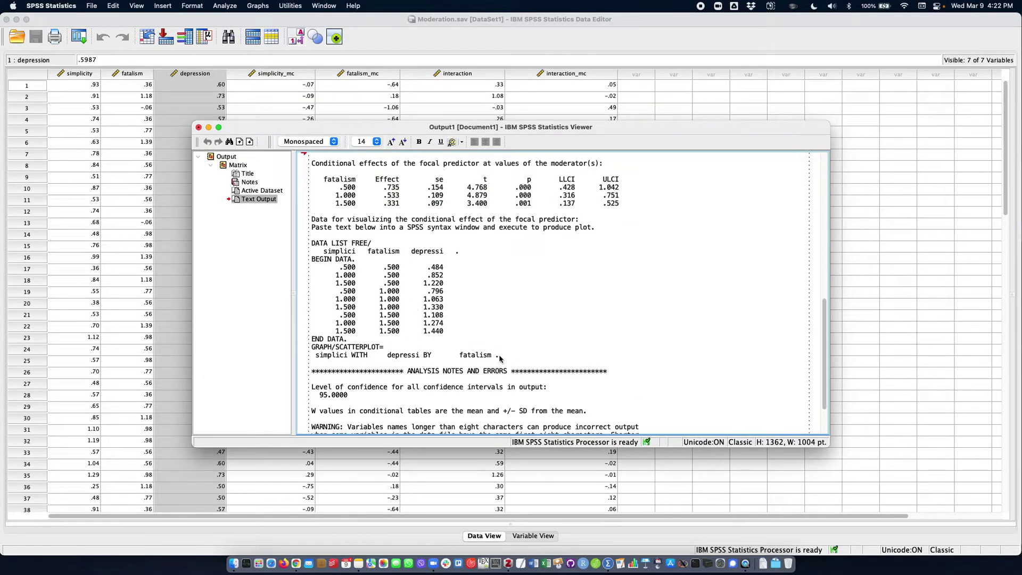
left_click_drag(507, 358, 303, 240)
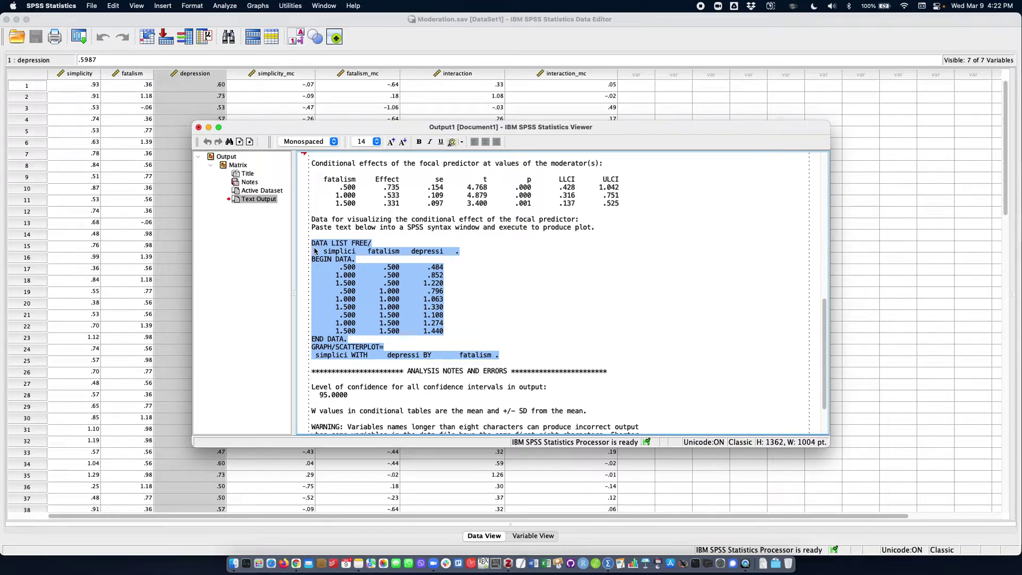
scroll(322, 250, "down", 1)
key("super+c")
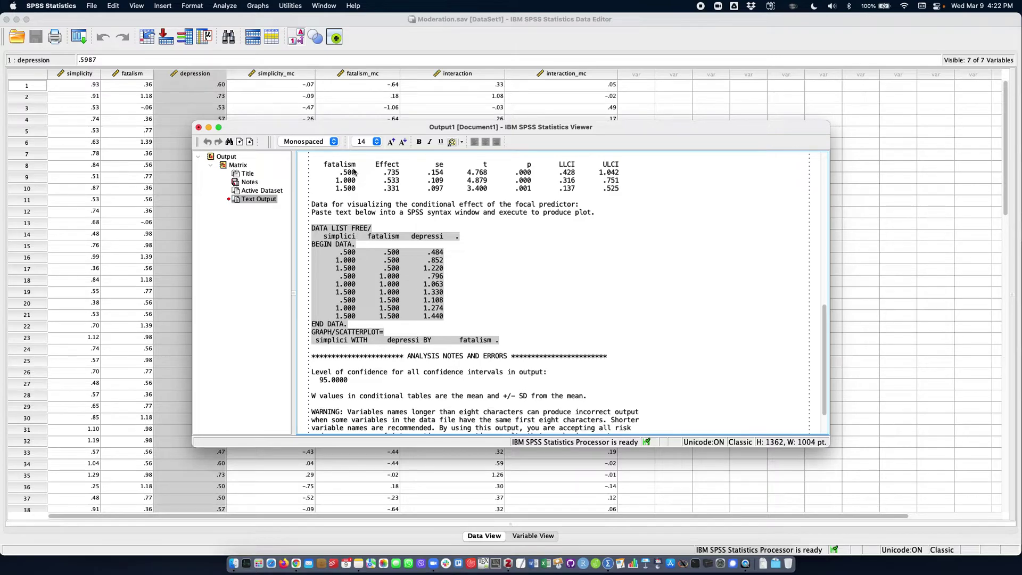
left_click_drag(339, 134, 338, 134)
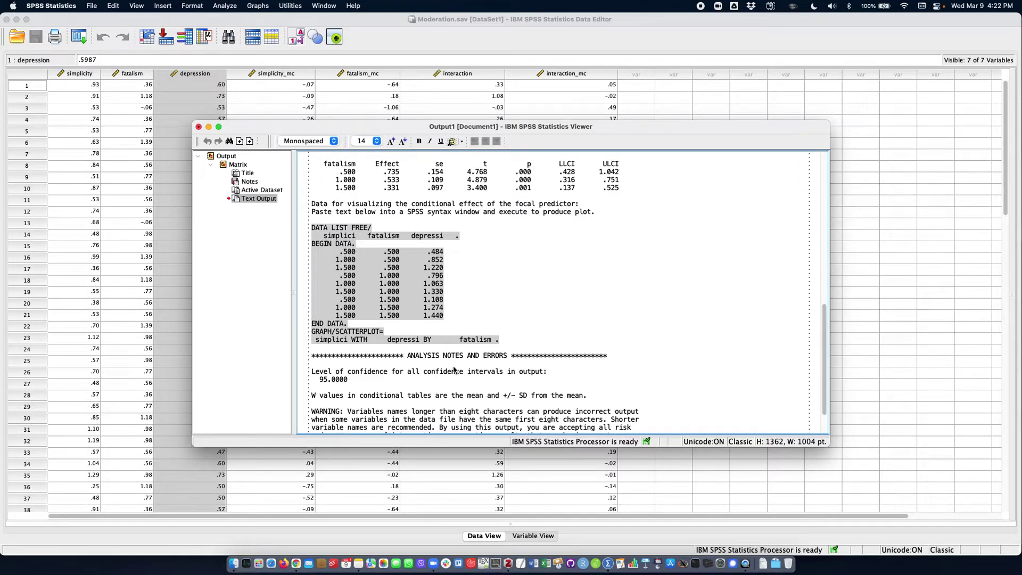
left_click(380, 294)
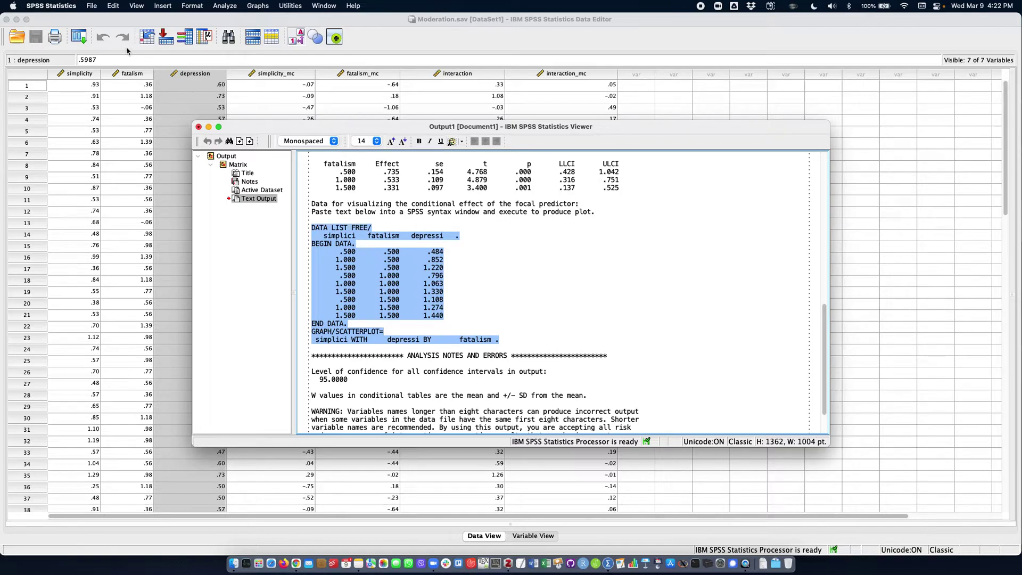
left_click(113, 6)
left_click(115, 59)
Create a new syntax window from the Data Editor via File > New > Syntax.
left_click(100, 20)
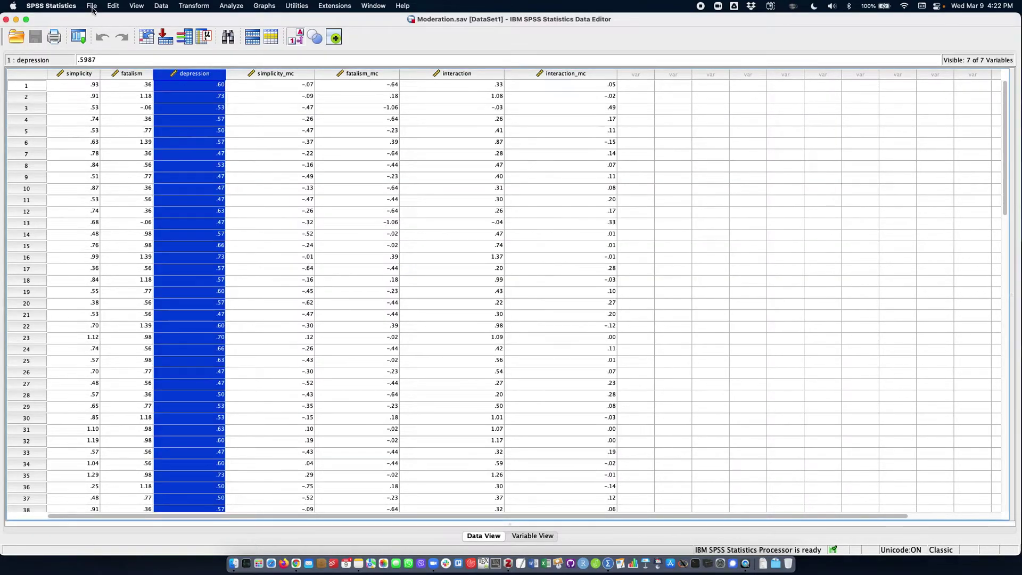
left_click(92, 7)
mouse_move(94, 21)
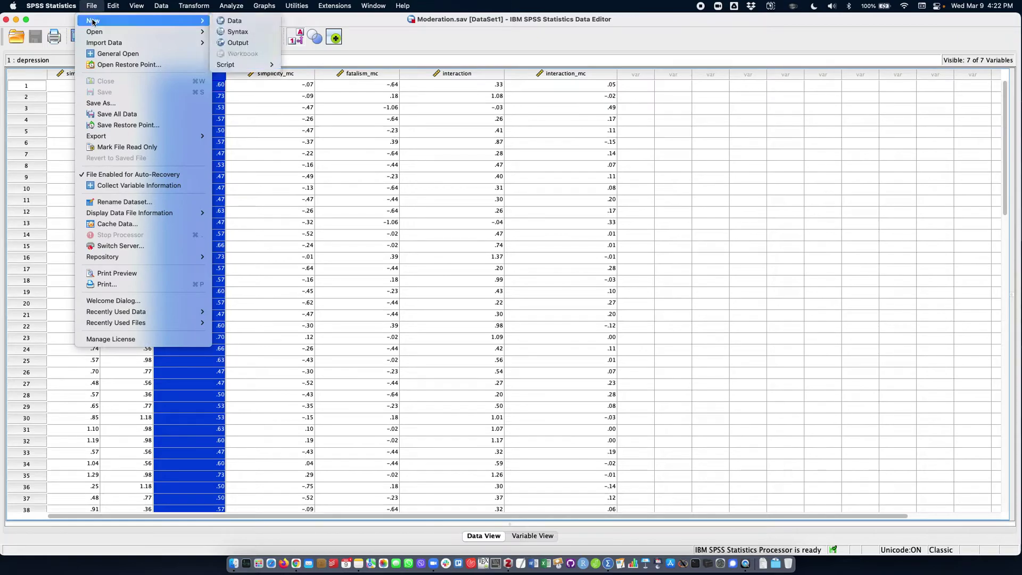
left_click(261, 33)
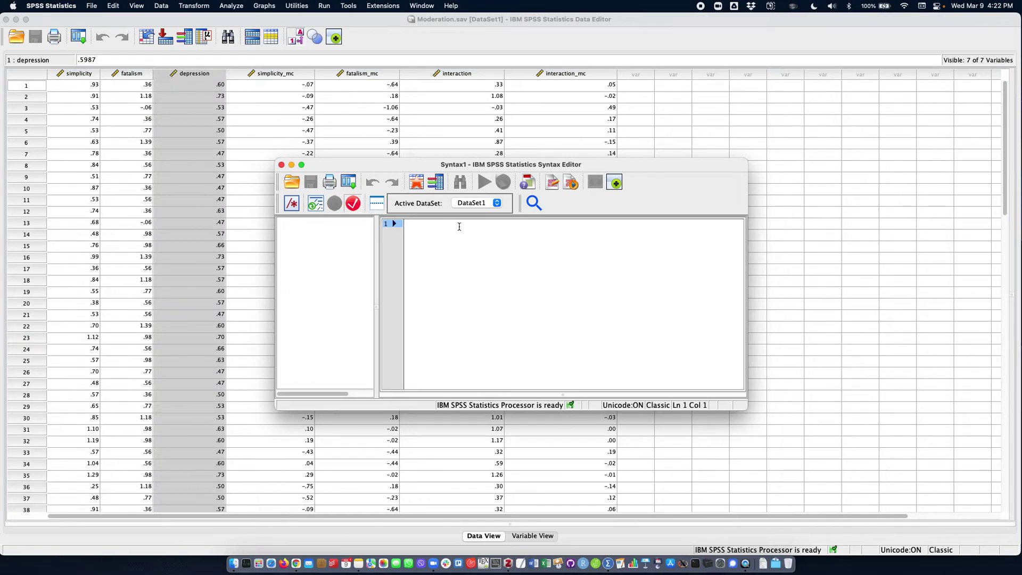
Paste the copied plotting syntax, select all fifteen lines, and run the selection.
right_click(445, 223)
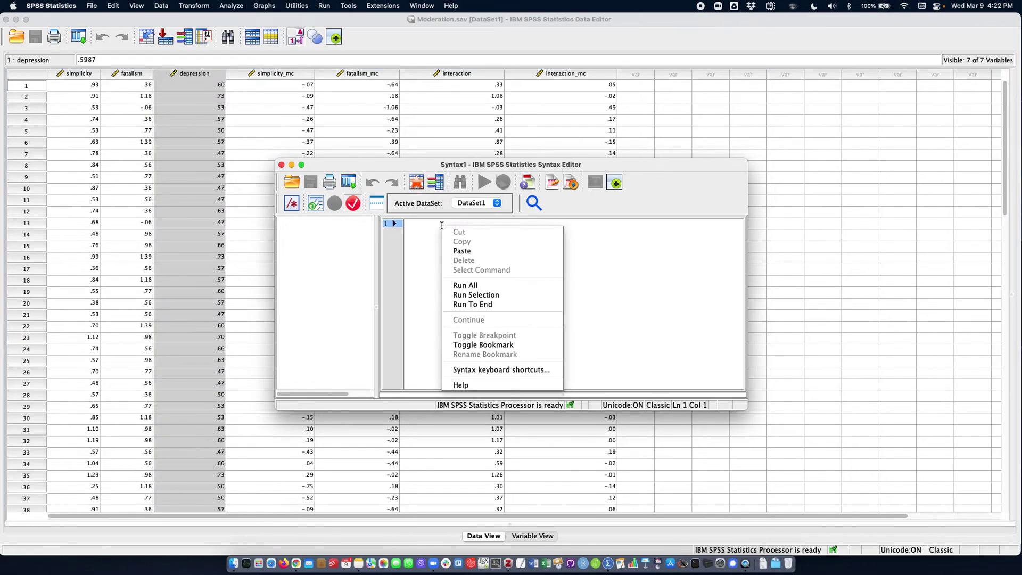
left_click(459, 250)
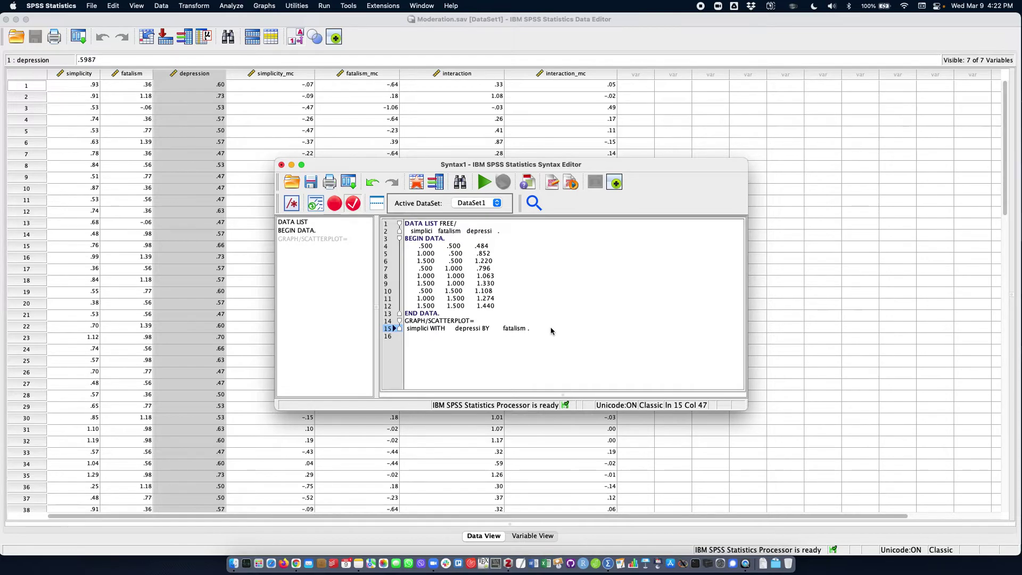
left_click_drag(551, 330, 369, 185)
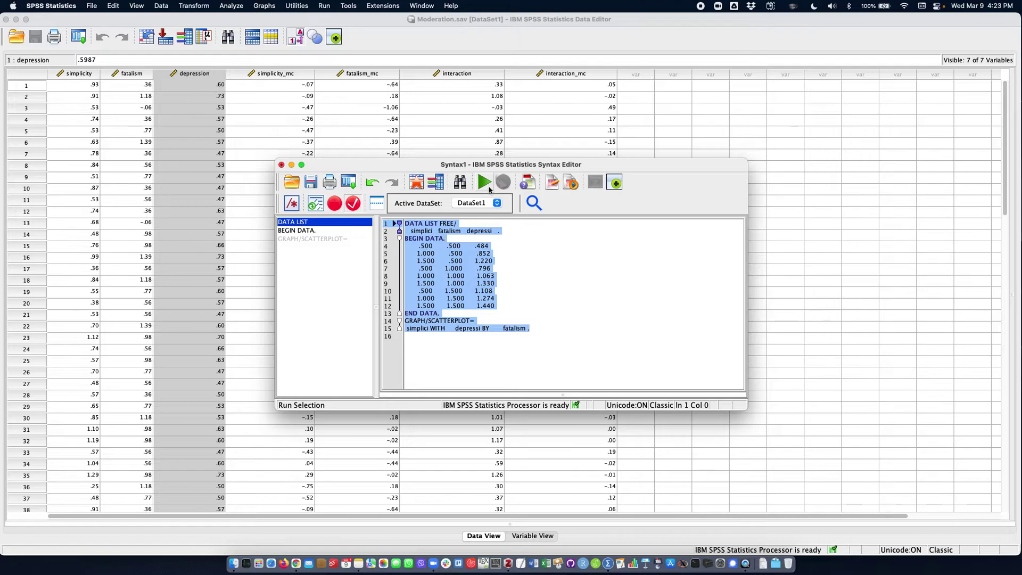
left_click(489, 189)
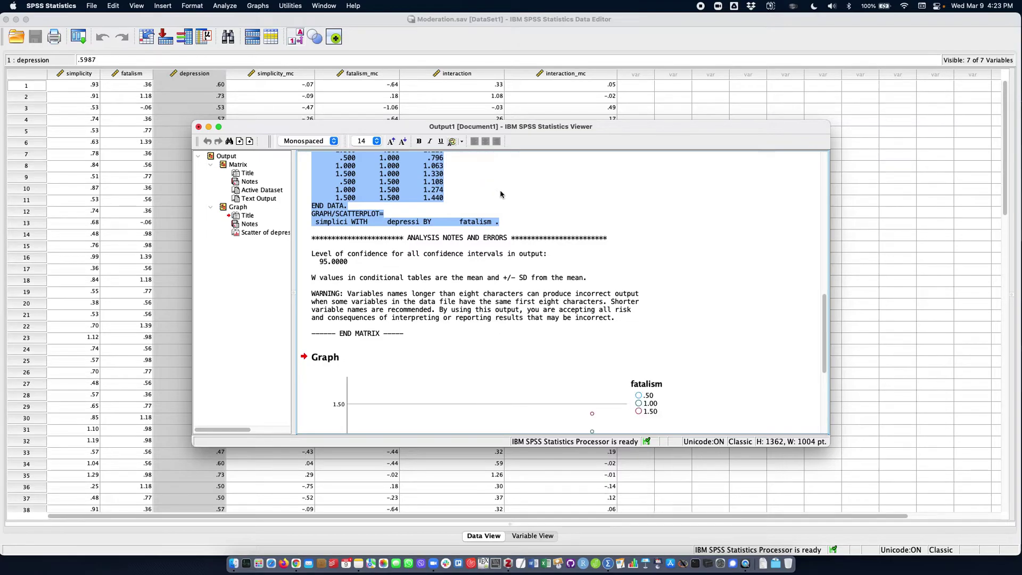
Scroll to the depressi-by-simplici scatterplot in the output and select it for editing.
scroll(500, 192, "down", 5)
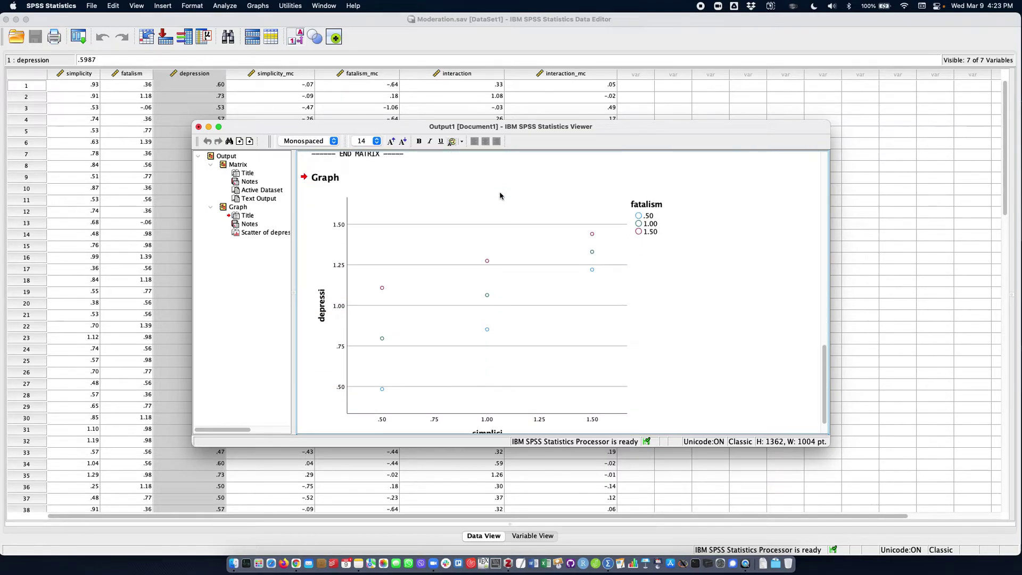
left_click(500, 196)
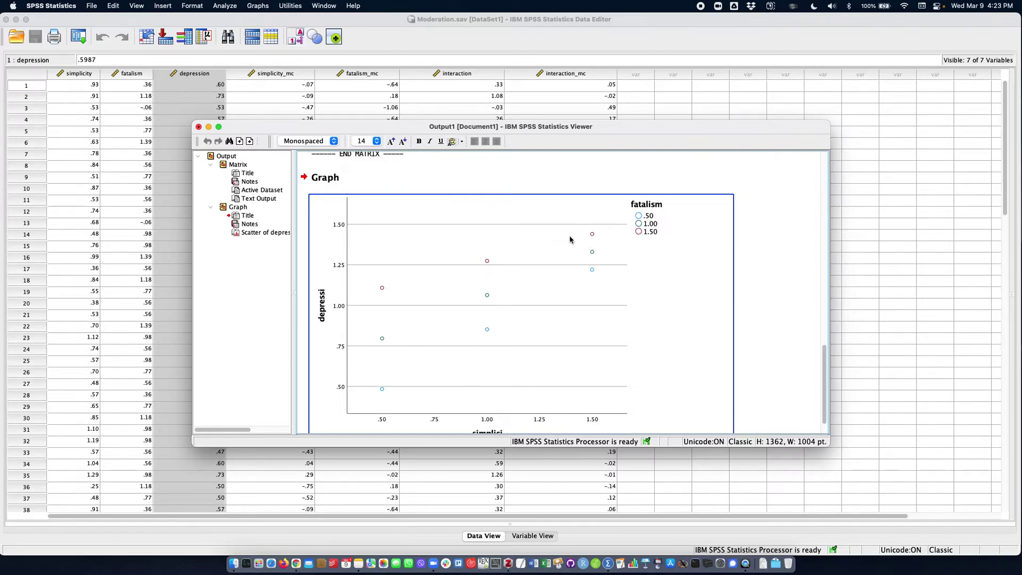
left_click(653, 285)
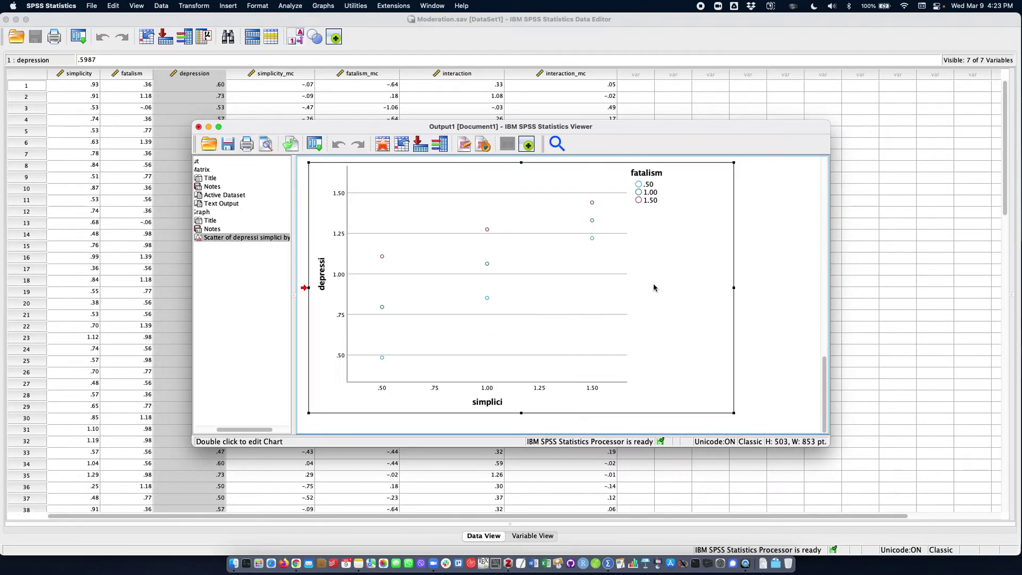
Add linear fit lines for each fatalism subgroup without attached line labels.
double_click(471, 223)
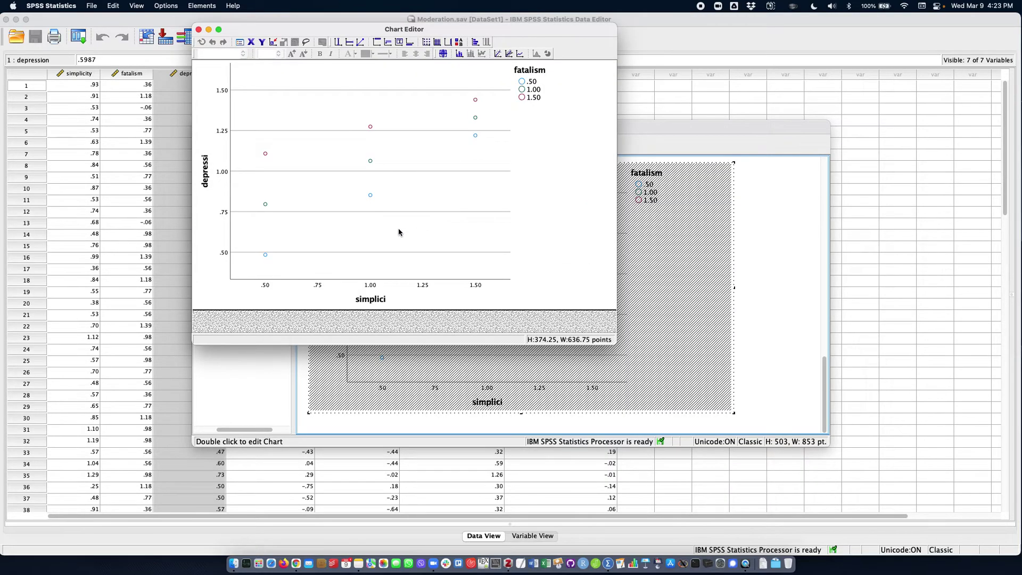
left_click(509, 54)
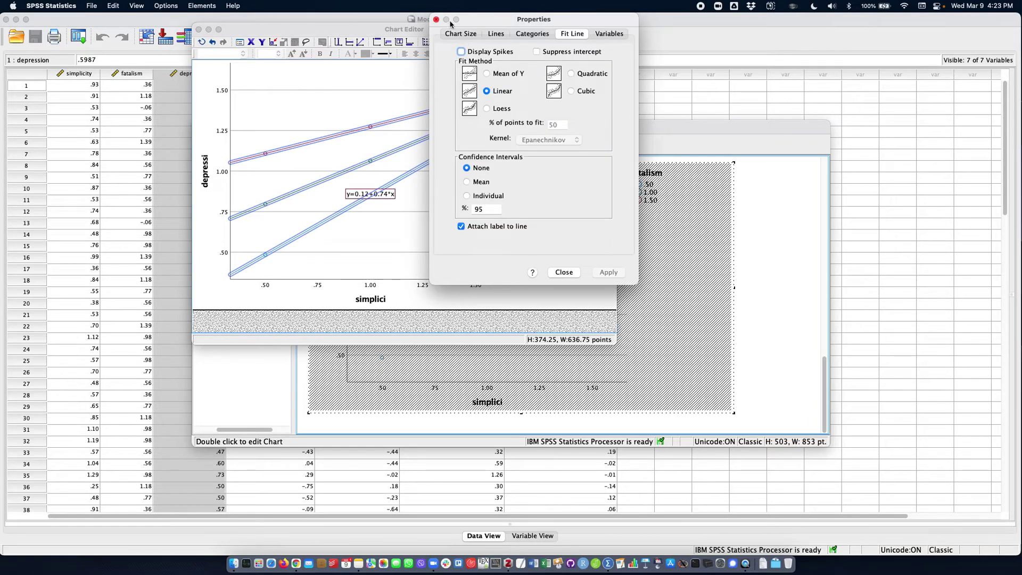
left_click_drag(479, 24, 680, 24)
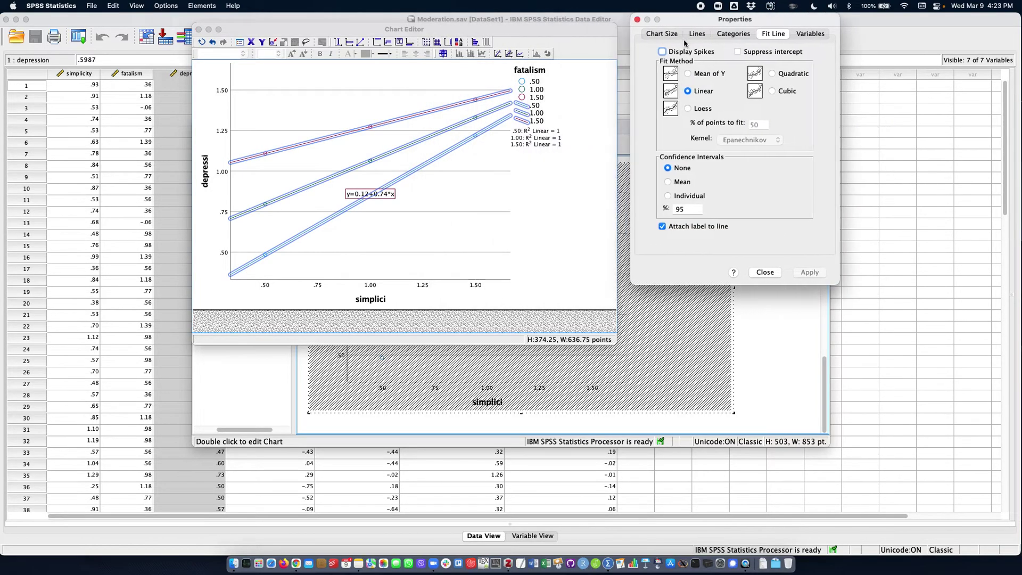
left_click(662, 227)
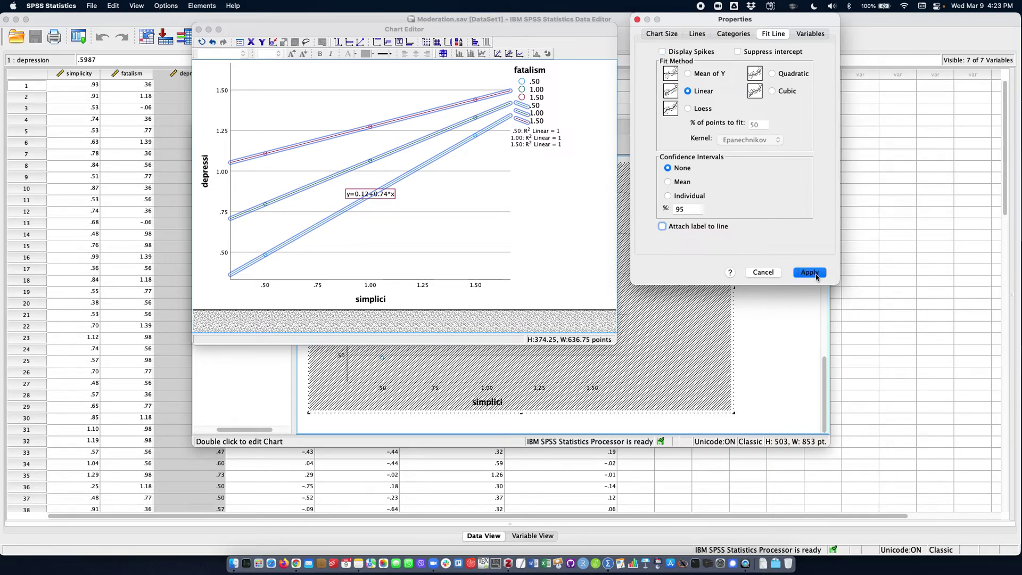
left_click(810, 273)
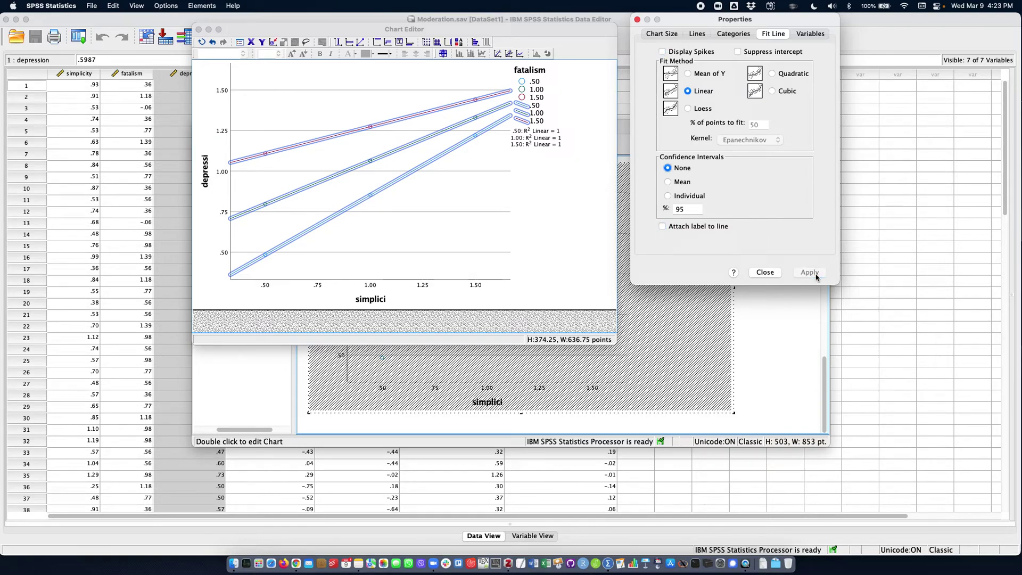
left_click(638, 19)
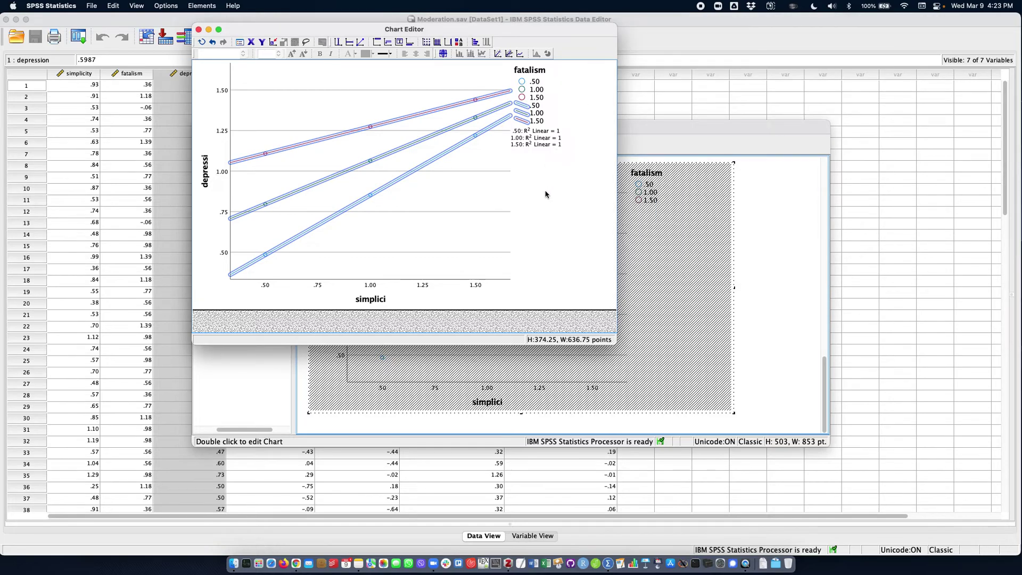
left_click(407, 186)
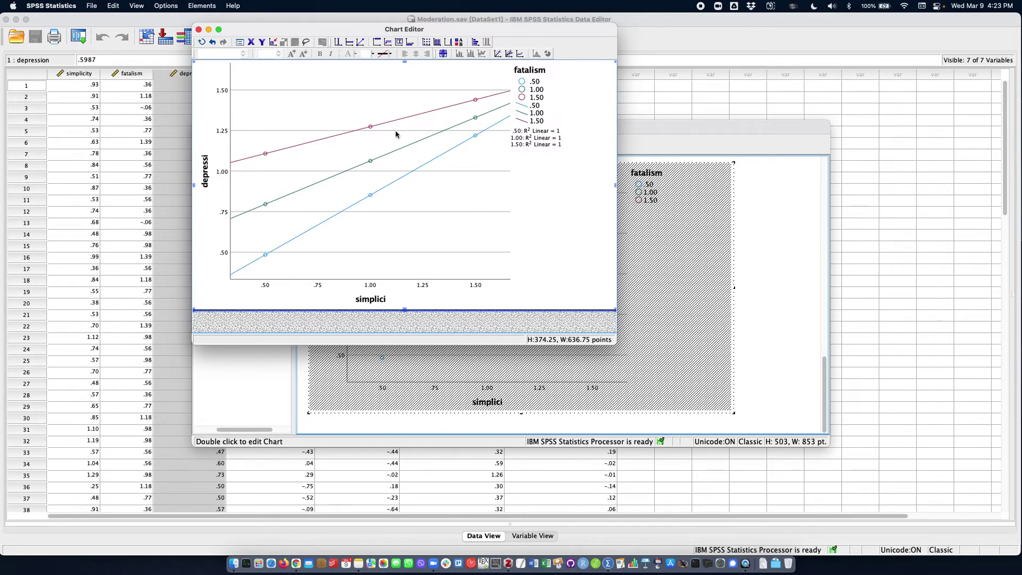